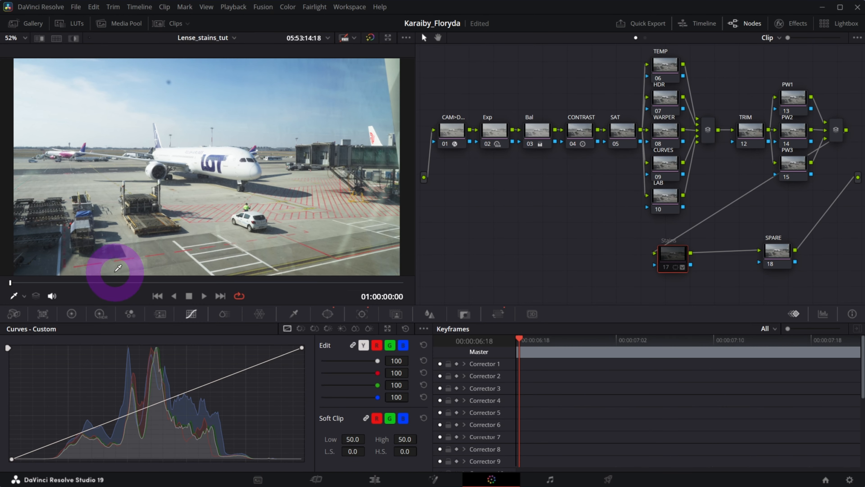
Scrub through the airport airplane clip, show the clip thumbnails and open clip 27.
left_click_drag(114, 283, 198, 282)
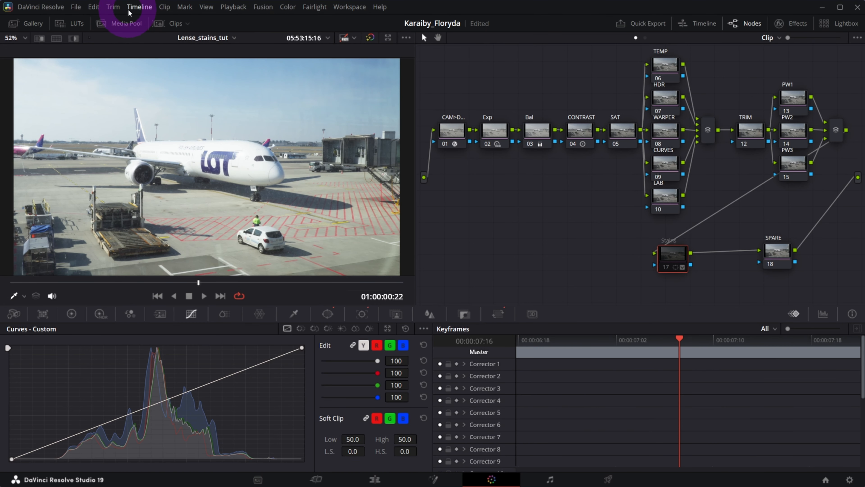
left_click(165, 23)
scroll(567, 286, "right", 10)
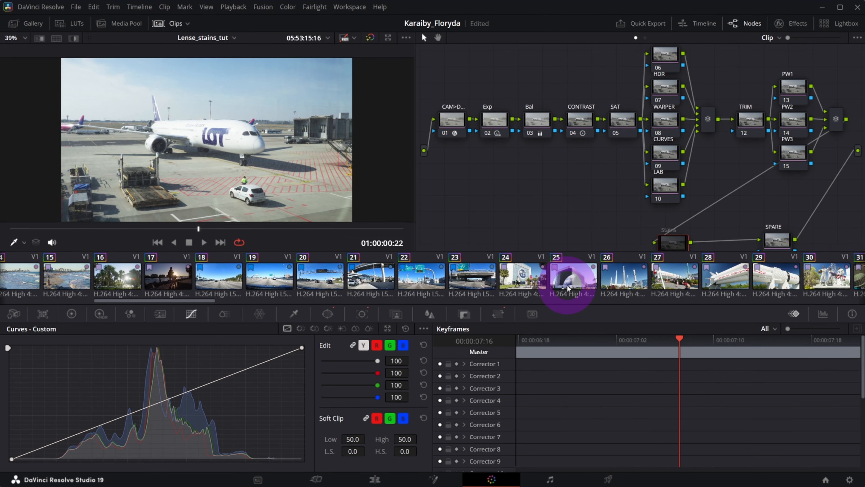
left_click(567, 287)
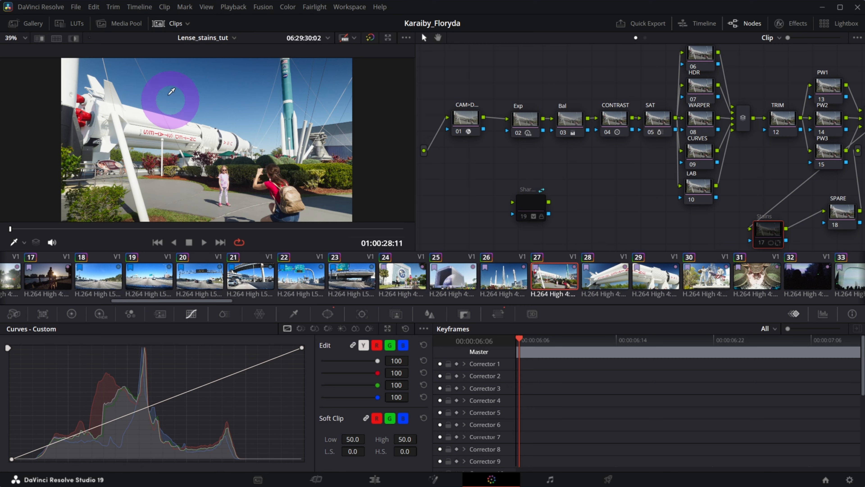
Inspect the sky in clip 27 up close for lens stains and return to the full frame.
scroll(120, 110, "up", 6)
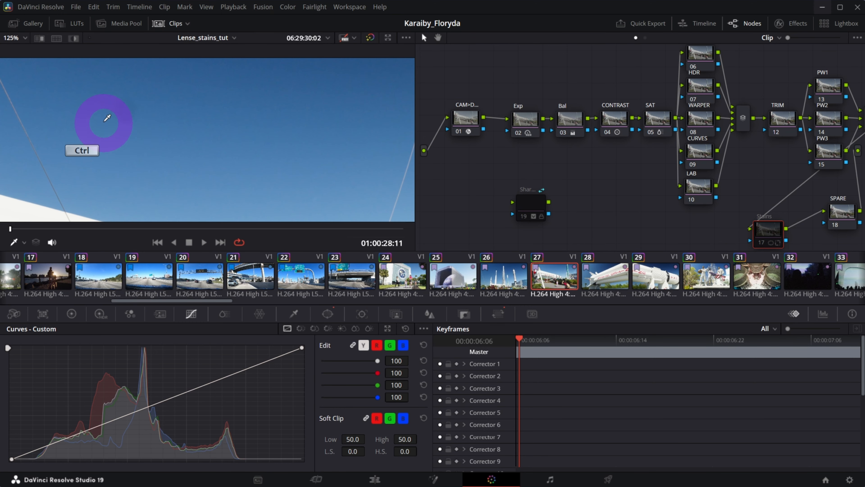
scroll(108, 117, "up", 1)
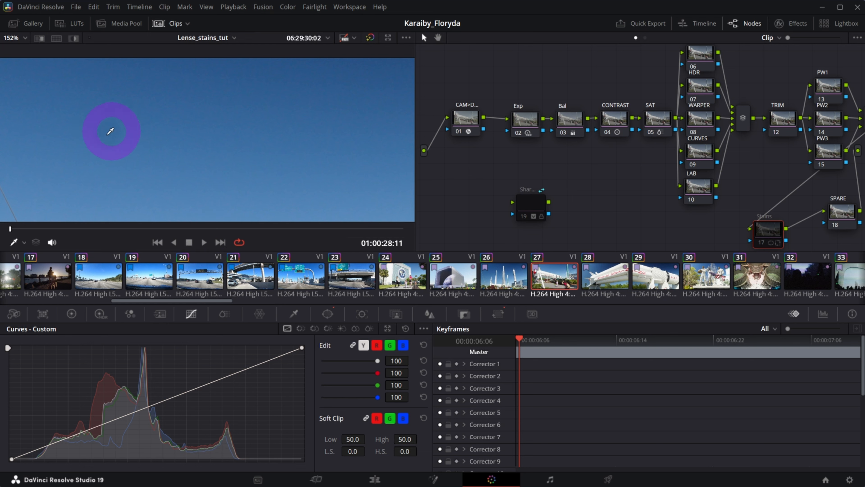
key("shift+z")
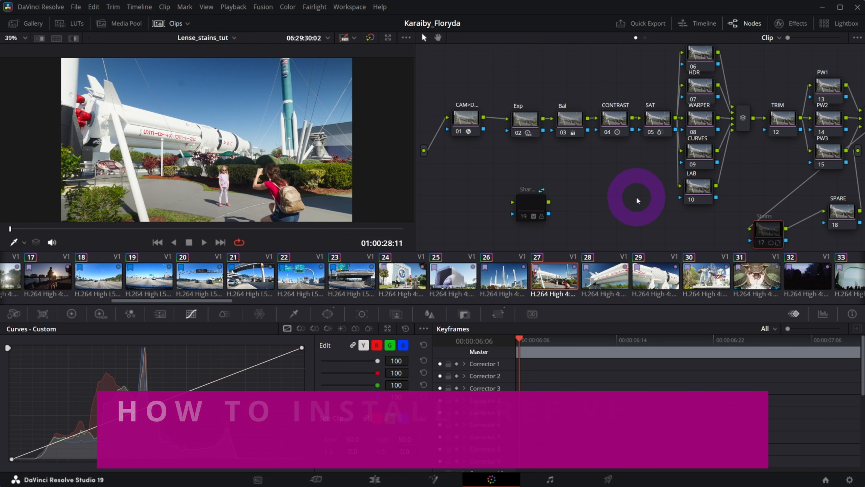
Play clip 27 briefly to observe the stain in the sky, stop playback and mute the audio.
left_click_drag(757, 236, 754, 226)
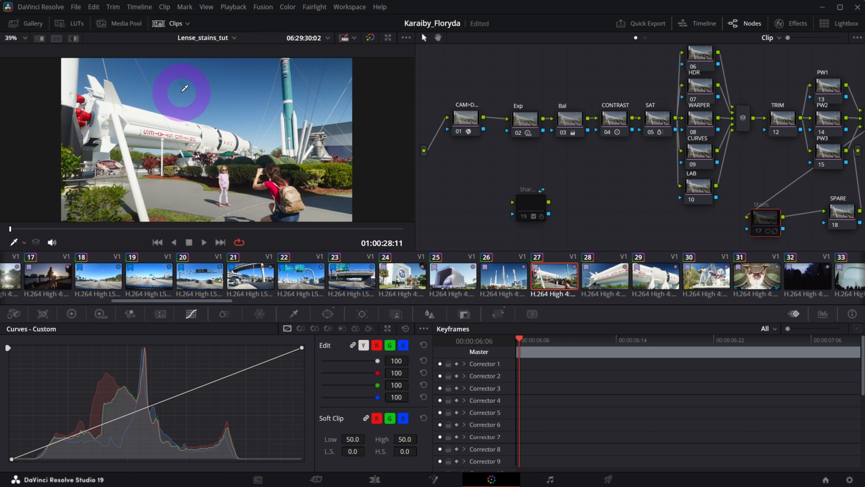
scroll(172, 76, "down", 1)
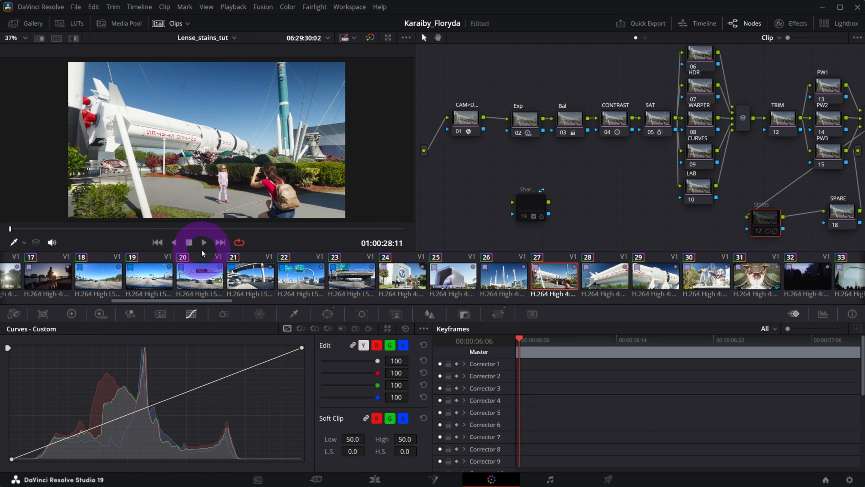
left_click(204, 241)
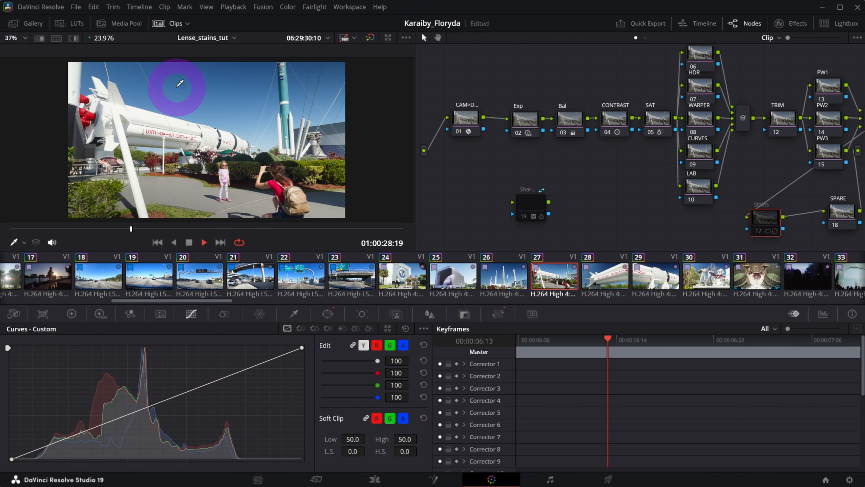
left_click(189, 242)
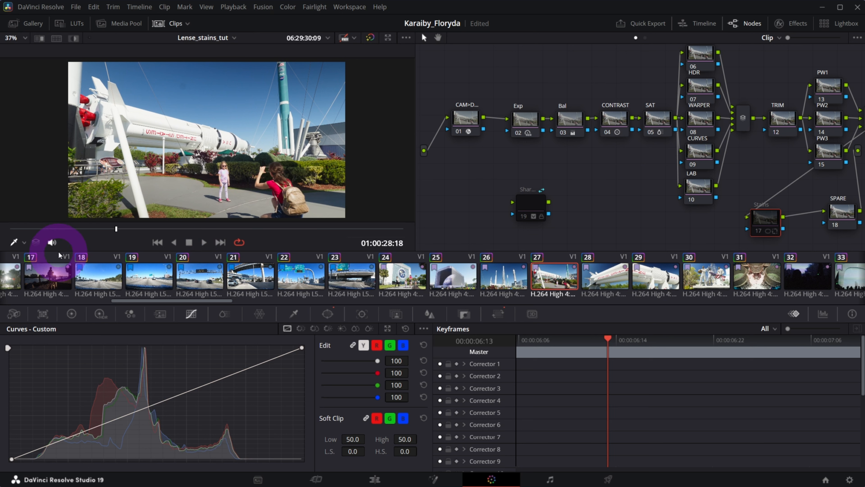
left_click(54, 243)
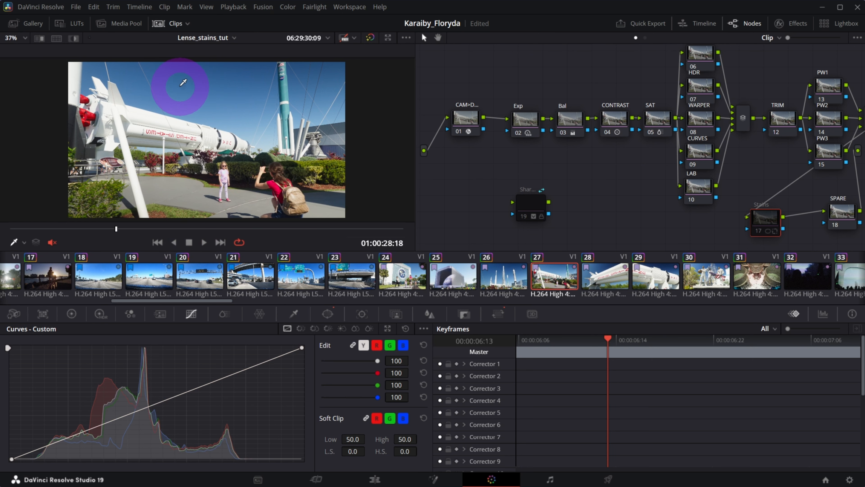
Bring the sky stain up close in the viewer and reposition the Stains node nearer the SPARE node.
scroll(185, 91, "up", 1)
scroll(185, 91, "up", 6)
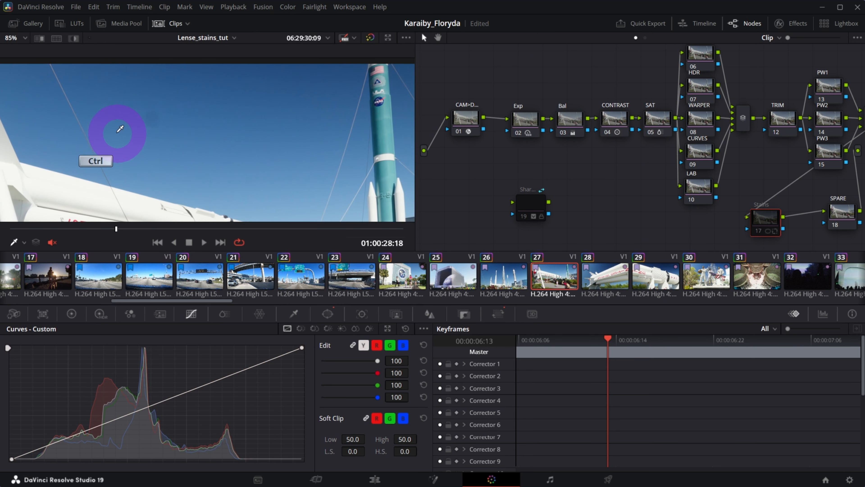
scroll(113, 127, "up", 3)
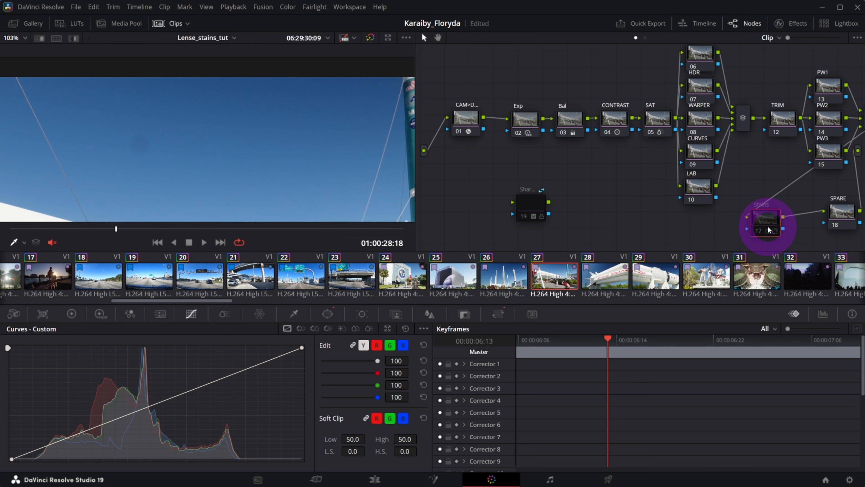
left_click_drag(772, 223, 779, 219)
left_click_drag(471, 68, 833, 176)
left_click(787, 170)
left_click_drag(770, 215, 770, 214)
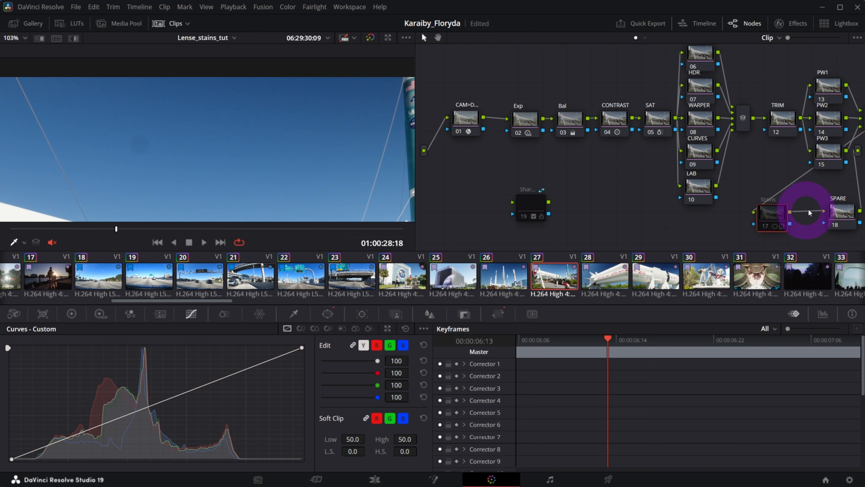
Toggle the Stains node to compare the sky, leave it enabled and reset its node grade.
key("ctrl+d")
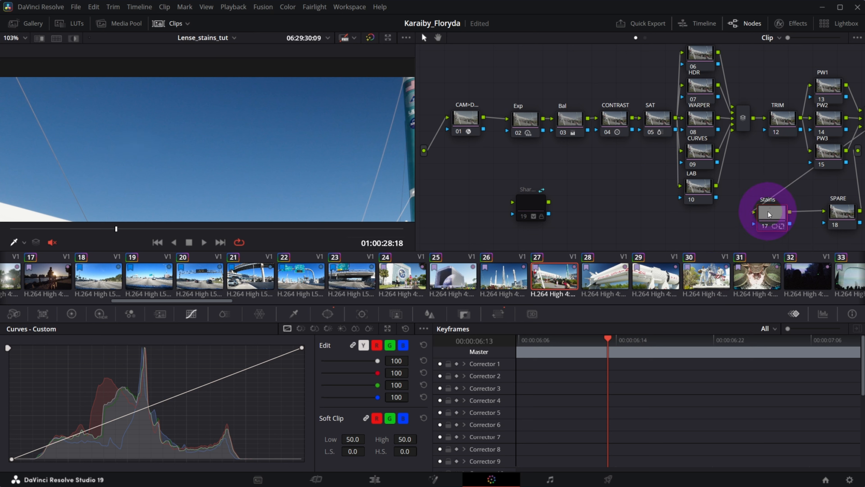
key("ctrl+d")
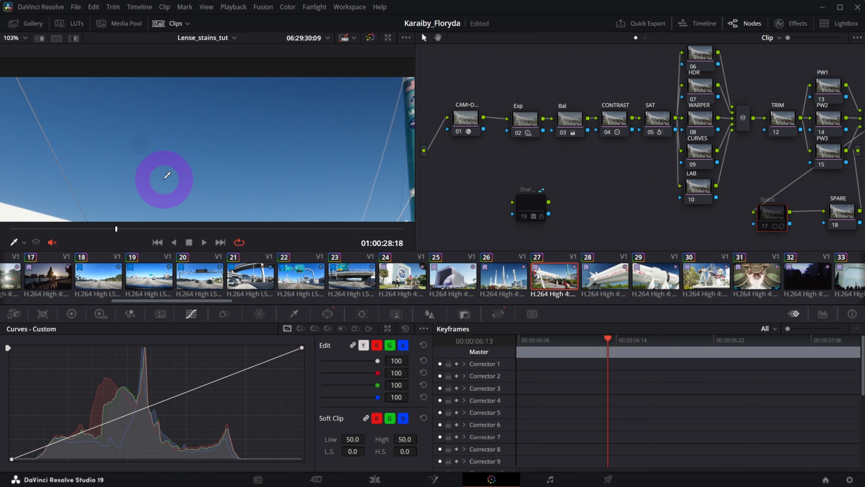
right_click(772, 212)
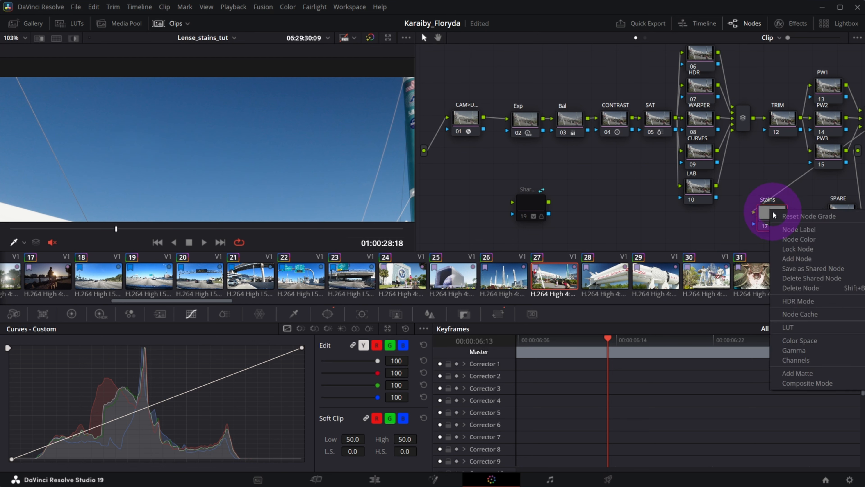
left_click(800, 217)
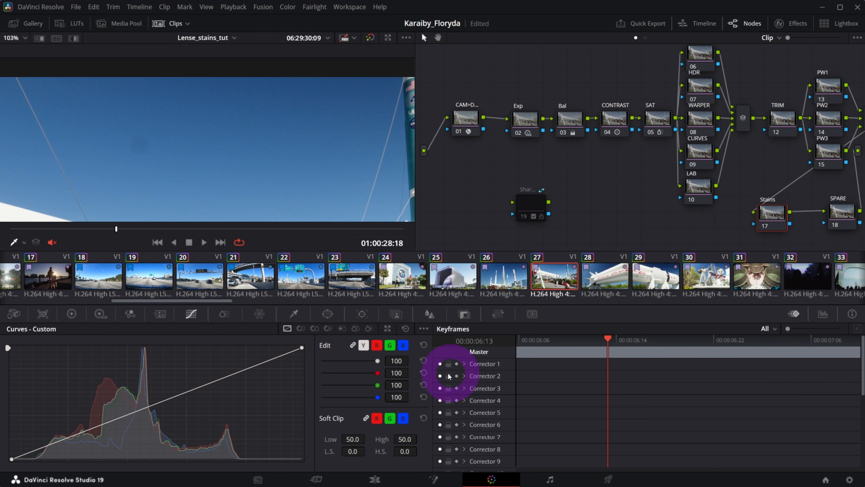
Add a circle window to the Stains node and fit it over the sky stain, about 21.4 in size and 63.1 in aspect.
left_click(327, 314)
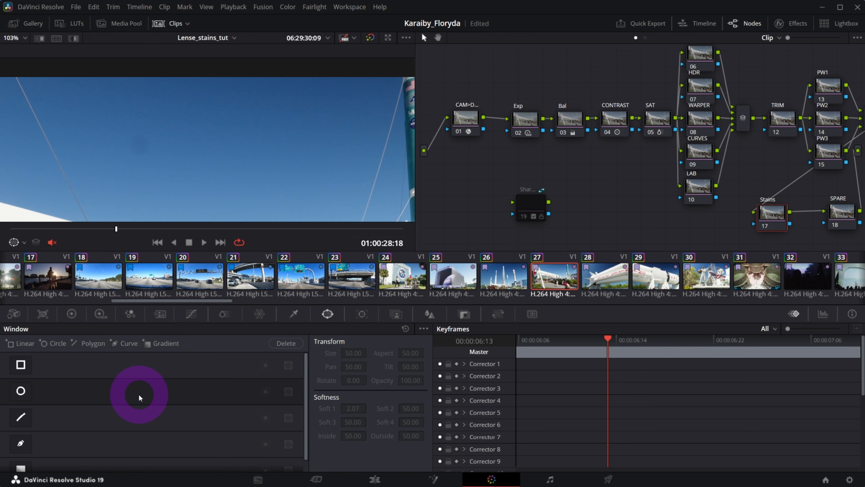
left_click(21, 390)
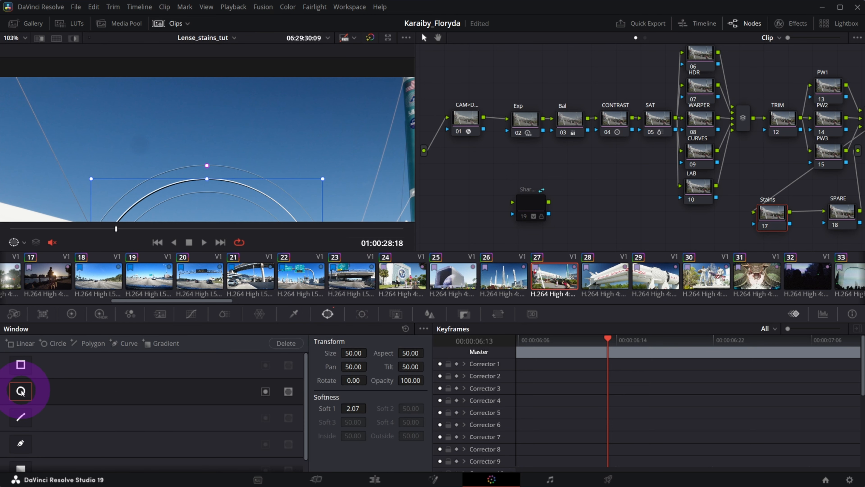
scroll(205, 213, "down", 4)
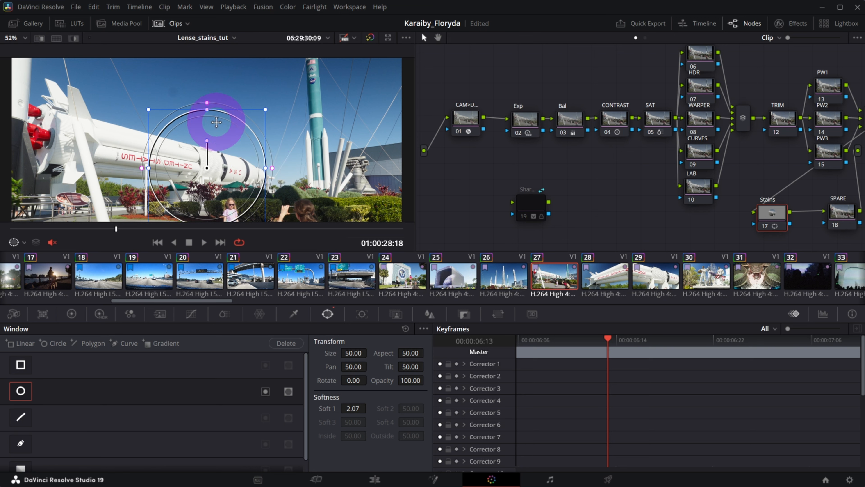
left_click_drag(266, 168, 241, 168)
left_click_drag(207, 109, 173, 76)
scroll(158, 121, "up", 3)
scroll(159, 122, "up", 5)
scroll(64, 113, "up", 3)
left_click_drag(157, 139, 172, 141)
left_click_drag(208, 190, 149, 158)
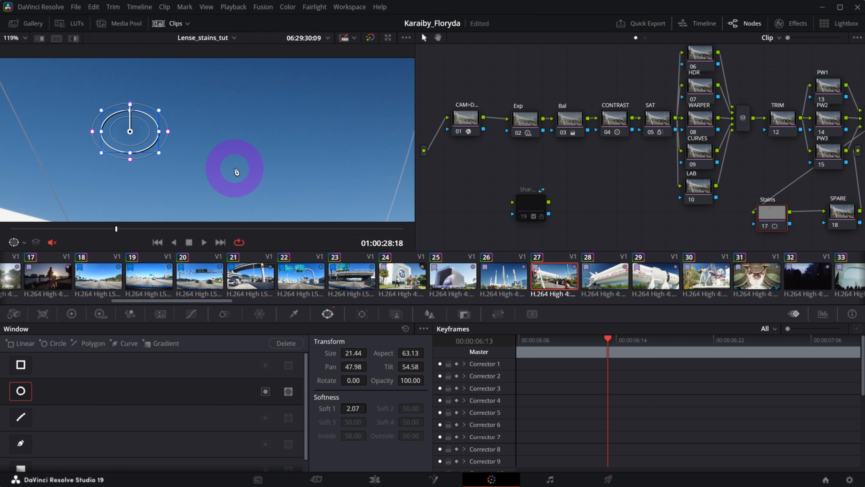
Check the circle window with Highlight, adjust its Soft 1 softness to about 2.42 and leave Highlight off.
key("shift+h")
left_click_drag(153, 159, 130, 157)
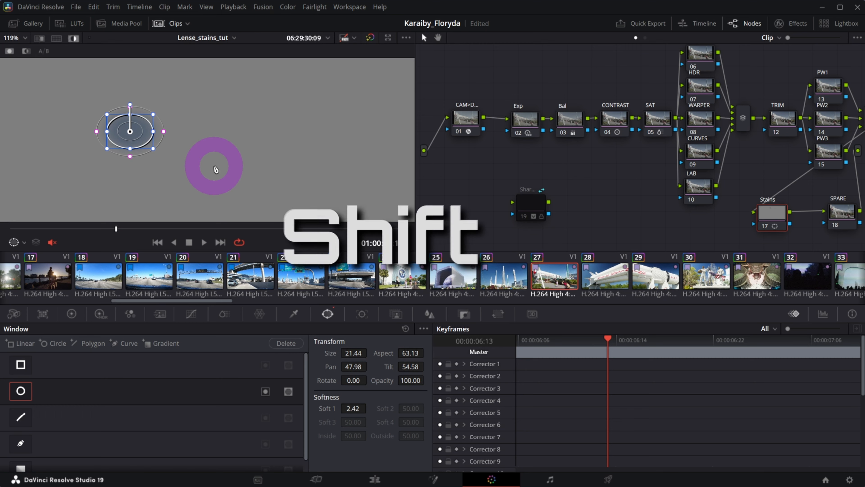
key("shift+h")
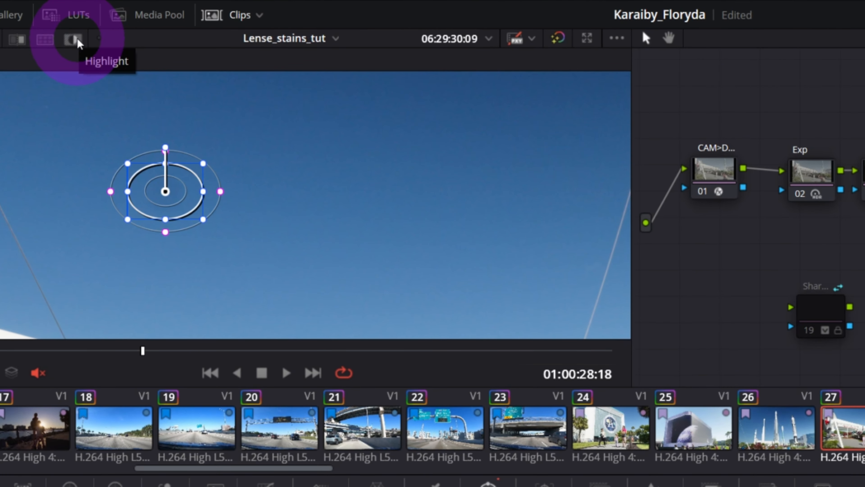
left_click(77, 38)
left_click(77, 38)
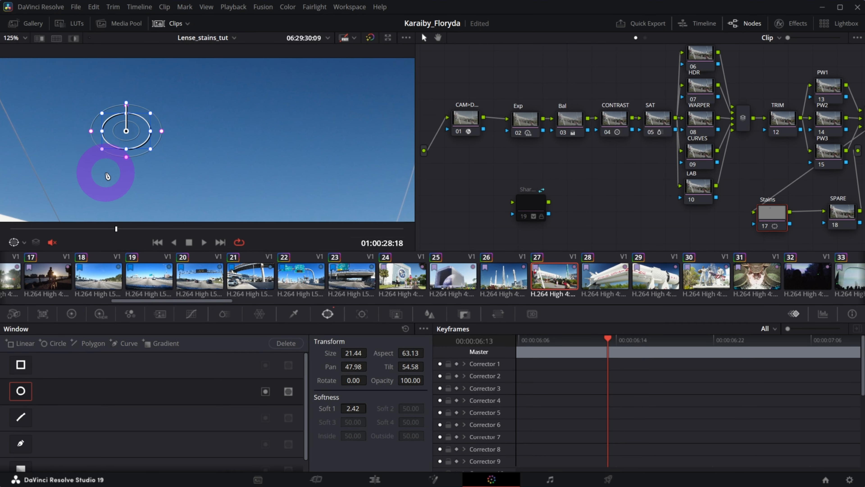
Switch the Stains node's sizing to Node Sizing mode and enable Key Lock.
scroll(109, 191, "down", 3)
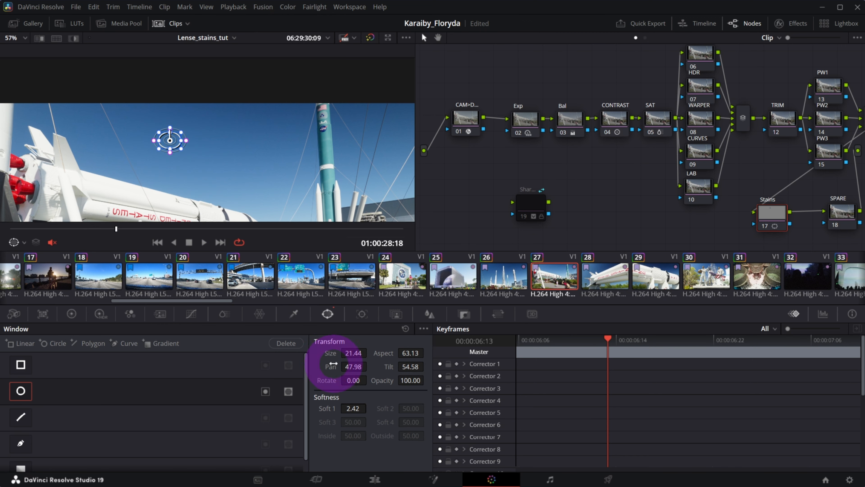
left_click(464, 314)
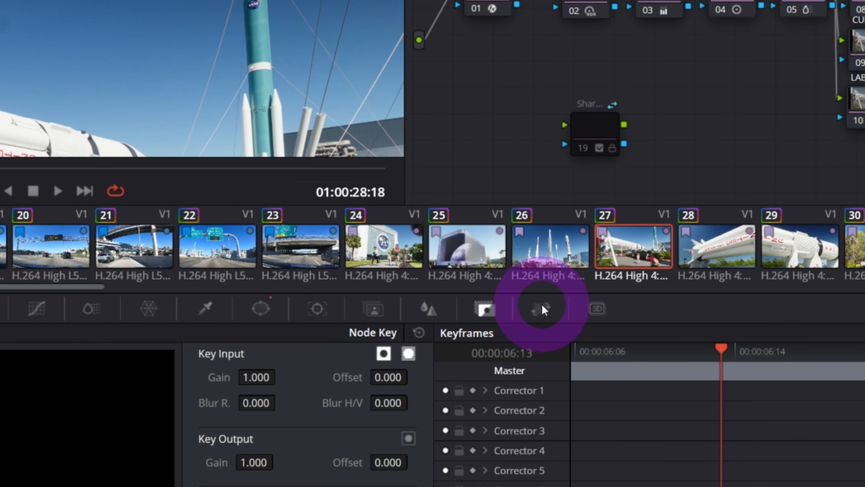
left_click(498, 314)
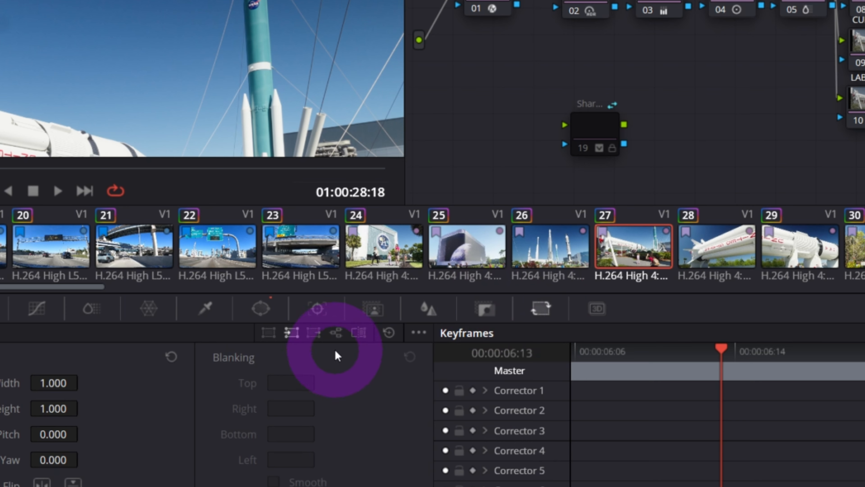
left_click(338, 332)
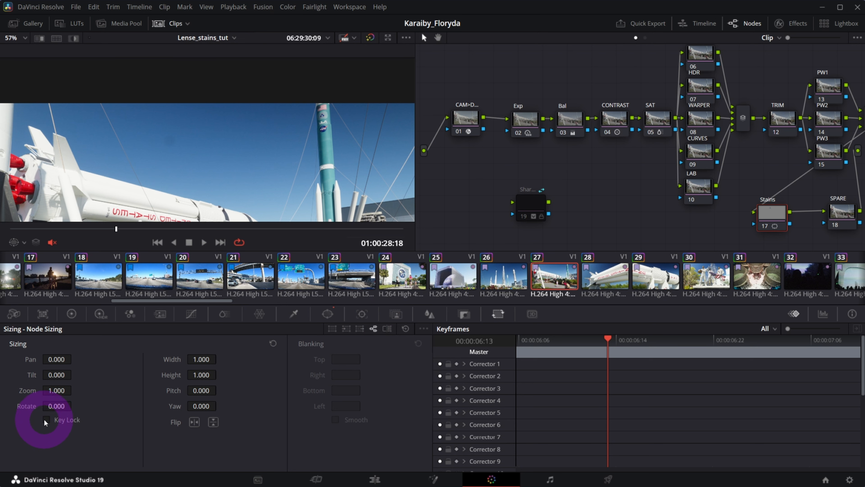
left_click(46, 420)
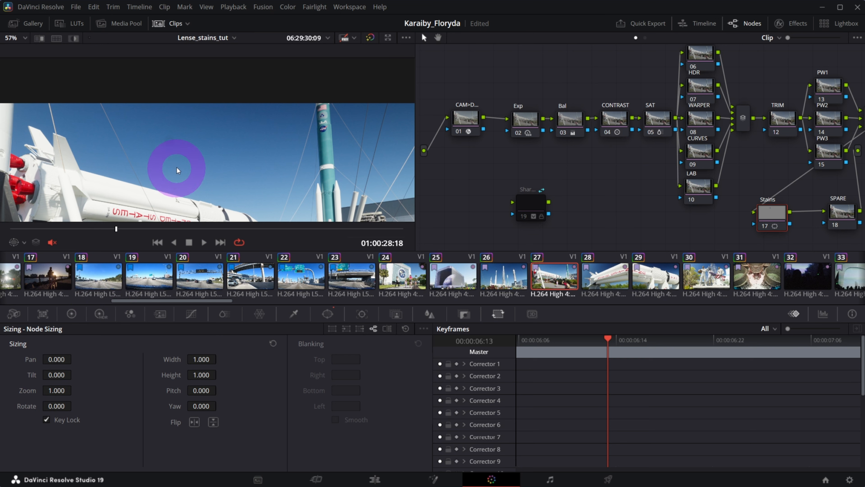
Set the Stains node's sizing Pan to 90 to cover the stain with neighbouring sky.
scroll(176, 172, "up", 6)
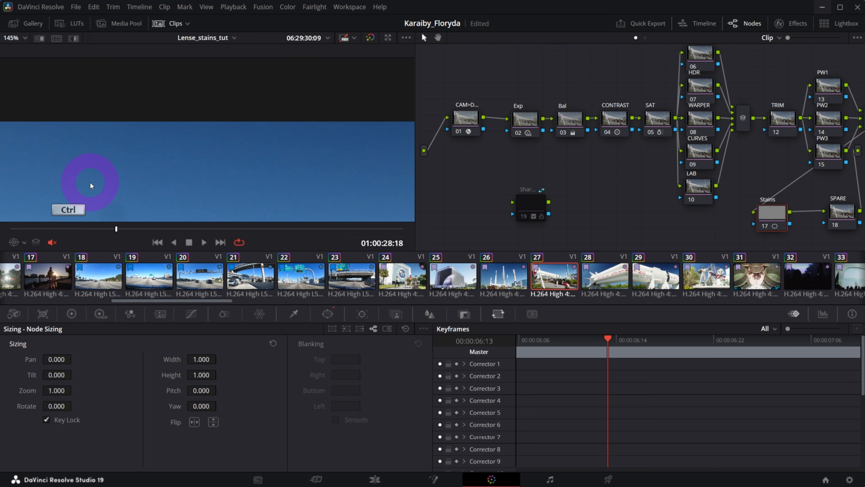
scroll(90, 182, "down", 2)
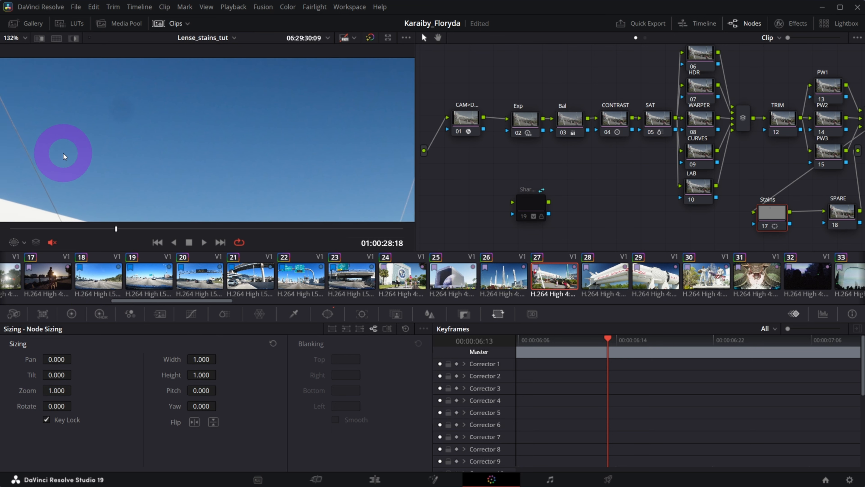
scroll(63, 154, "up", 3)
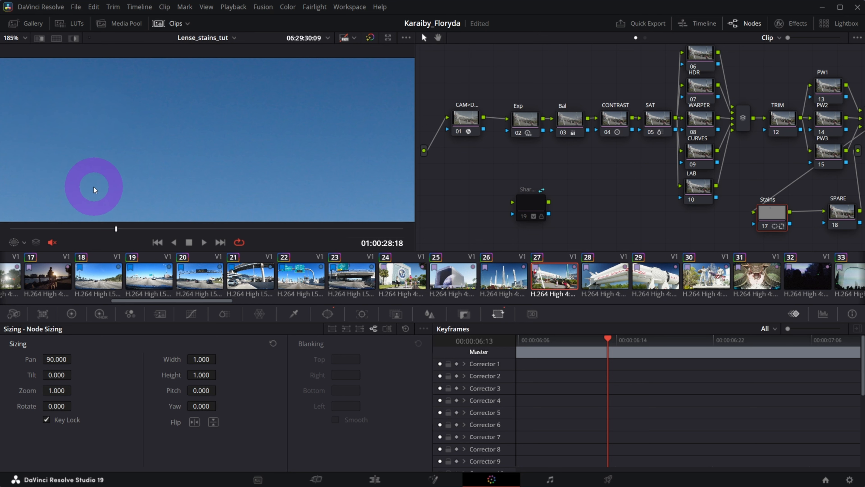
Play clip 27 to review the patched sky, stop playback and fit the whole frame in the viewer.
left_click(203, 242)
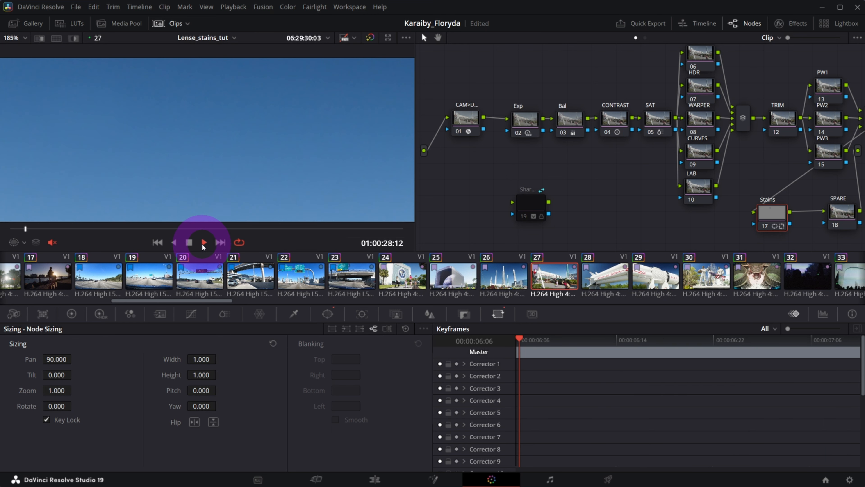
left_click(191, 243)
key("shift+z")
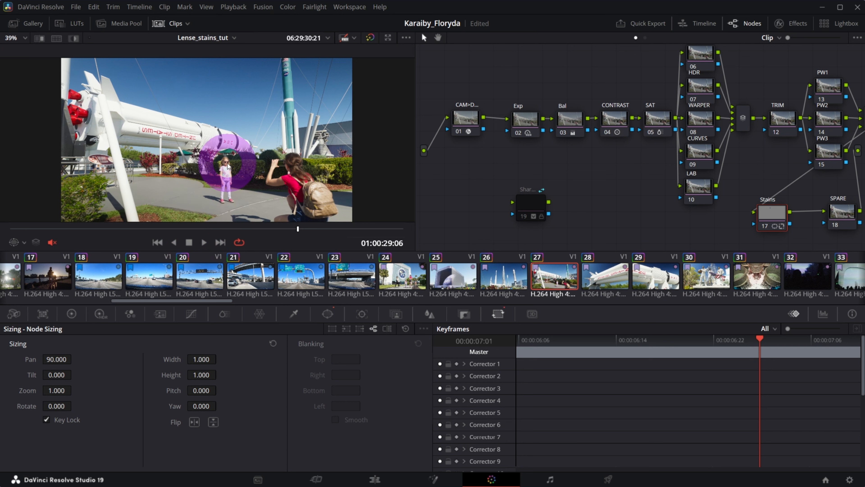
Switch from clip 27 to clip 01, the airport shot, in the clip strip.
left_click_drag(228, 166, 246, 148)
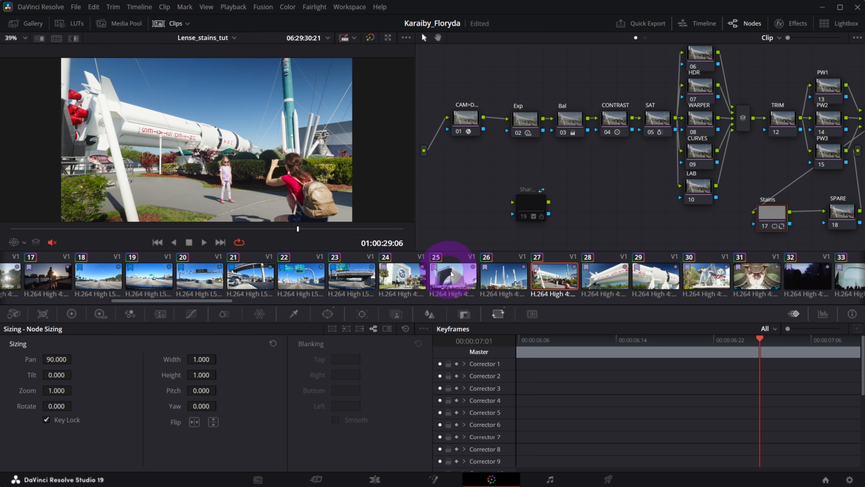
scroll(453, 280, "up", 10)
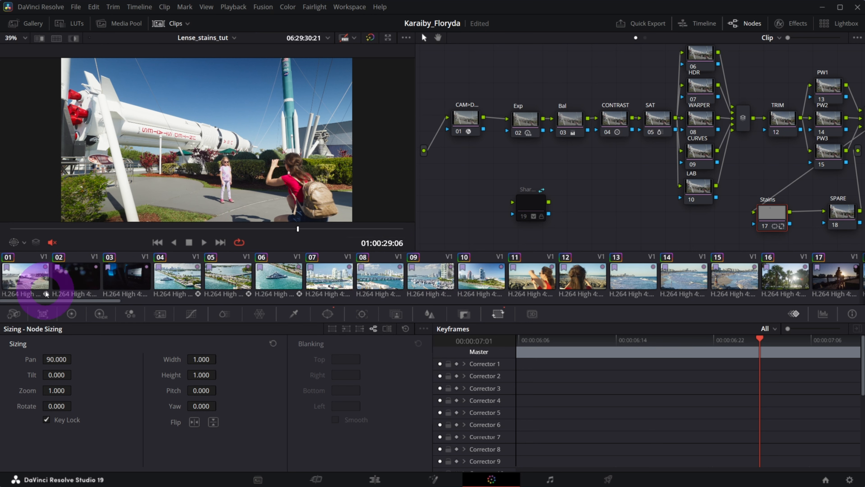
left_click(24, 276)
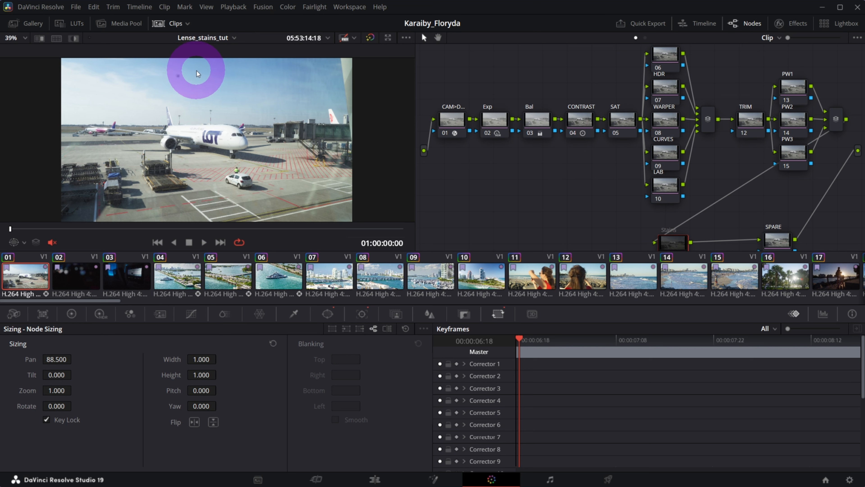
Play and stop clip 01 at different viewer sizes to examine how the sky stain behaves during the shot.
left_click(203, 243)
left_click(191, 243)
scroll(170, 101, "up", 3)
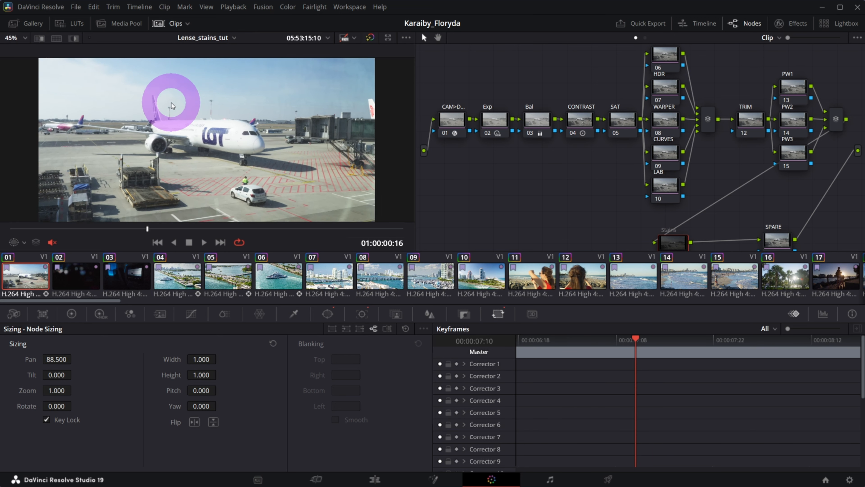
scroll(170, 110, "down", 9)
scroll(171, 114, "up", 1)
scroll(170, 99, "up", 3)
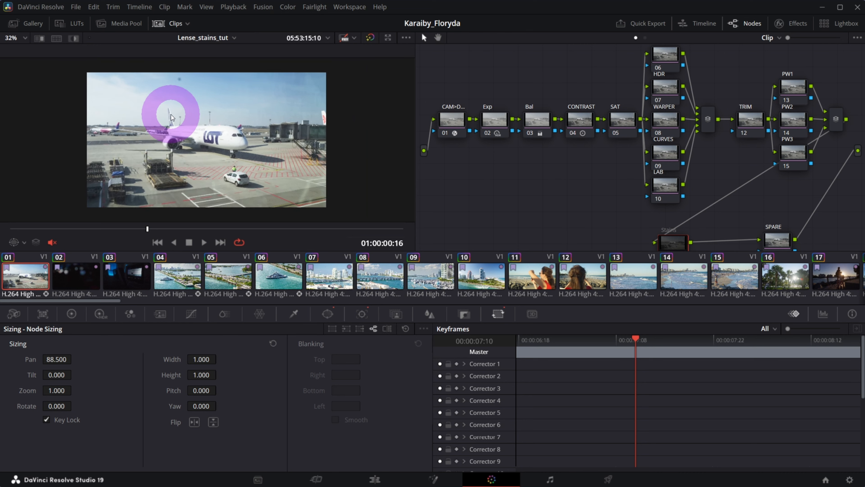
left_click(203, 242)
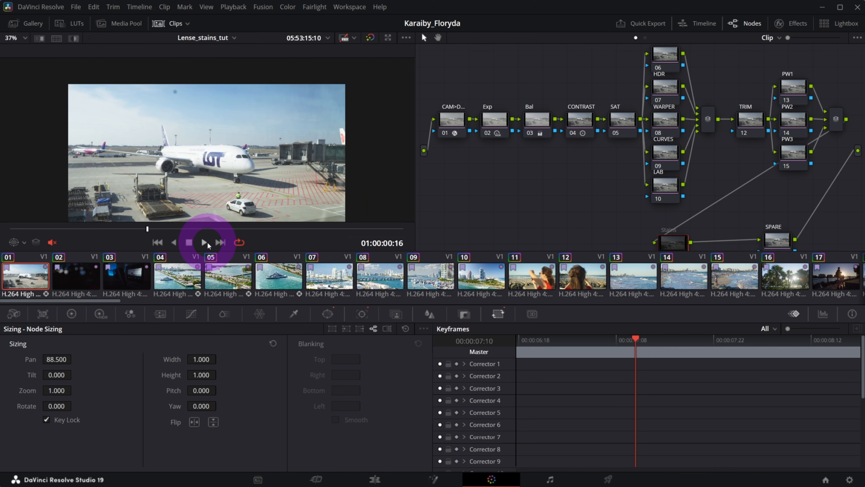
left_click(190, 243)
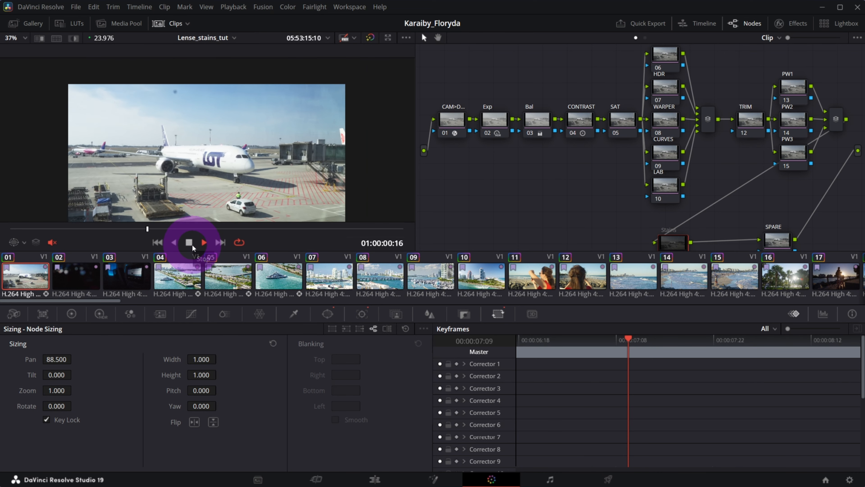
At 01:00:00:07 in clip 01, add a circle window to the Stains node and fit it around the sky stain.
left_click(361, 187)
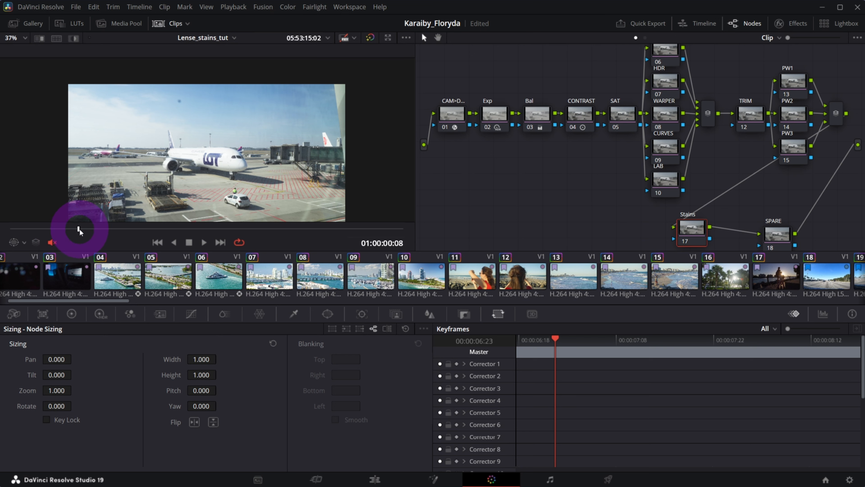
mouse_move(80, 229)
left_mouse_down()
mouse_move(37, 228)
mouse_move(299, 235)
mouse_move(43, 228)
mouse_move(116, 230)
mouse_move(82, 230)
left_mouse_up()
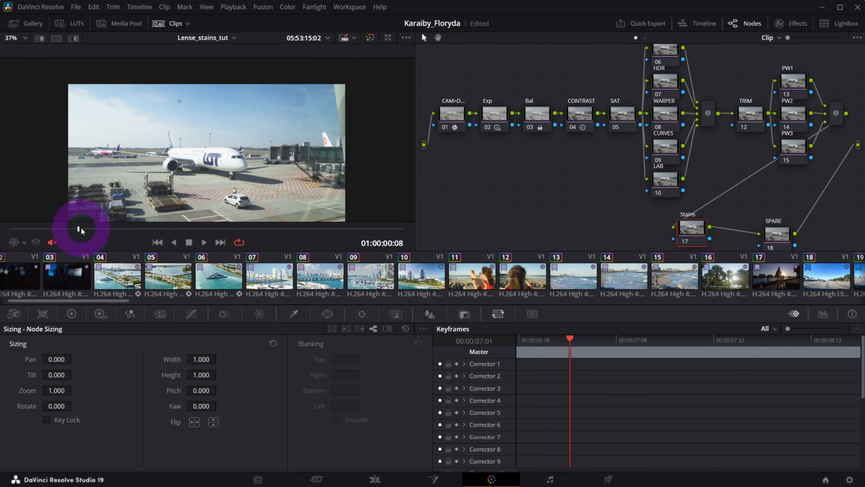
scroll(173, 152, "up", 7)
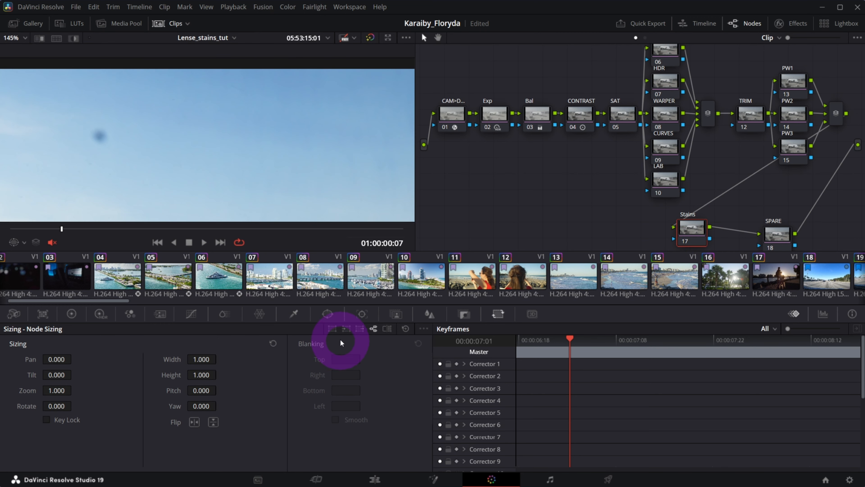
left_click(328, 314)
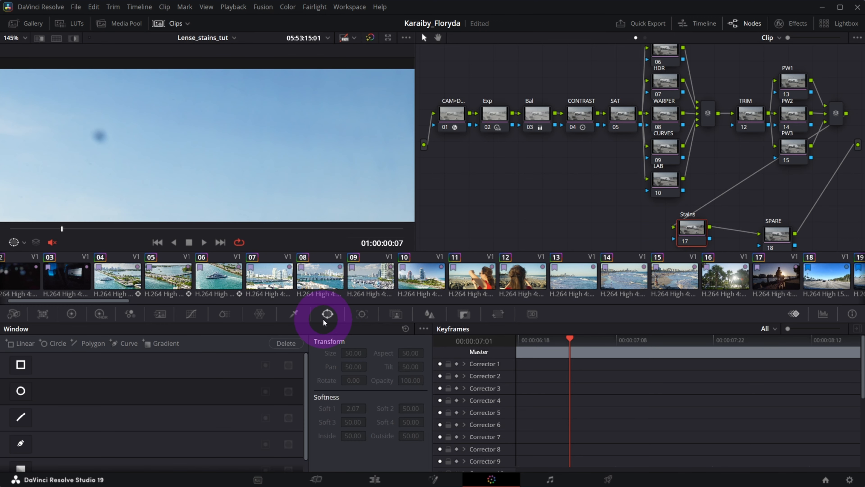
left_click(18, 389)
left_click_drag(172, 170, 124, 114)
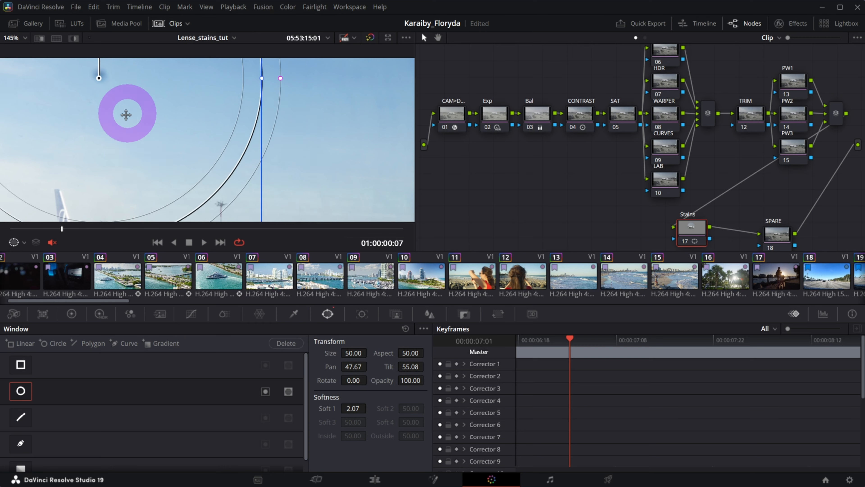
scroll(124, 114, "down", 7)
left_click_drag(230, 168, 184, 119)
Check the circle window with Highlight, set its Soft 1 softness to about 2.34 and leave Highlight off.
key("shift+h")
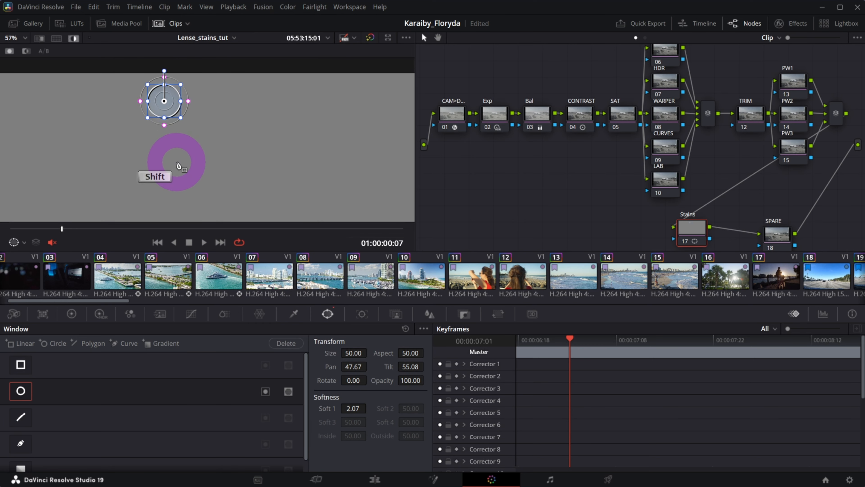
key("shift+h")
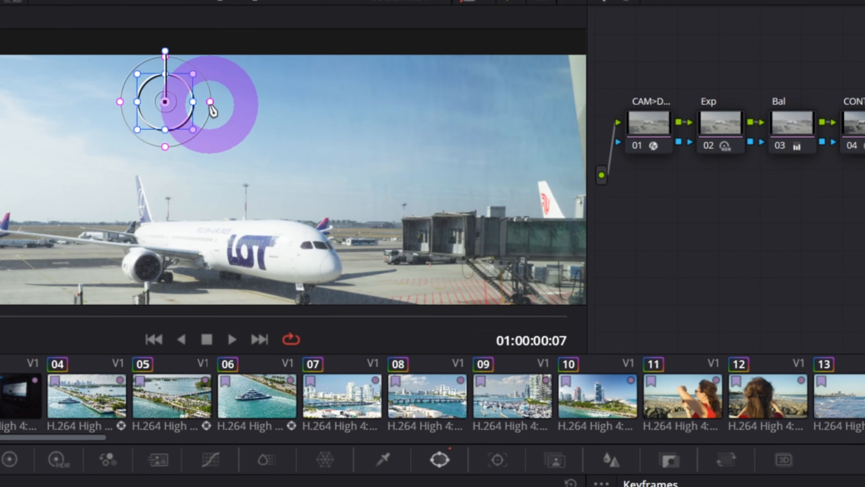
left_click_drag(203, 107, 204, 174)
key("shift+h")
key("shift+h")
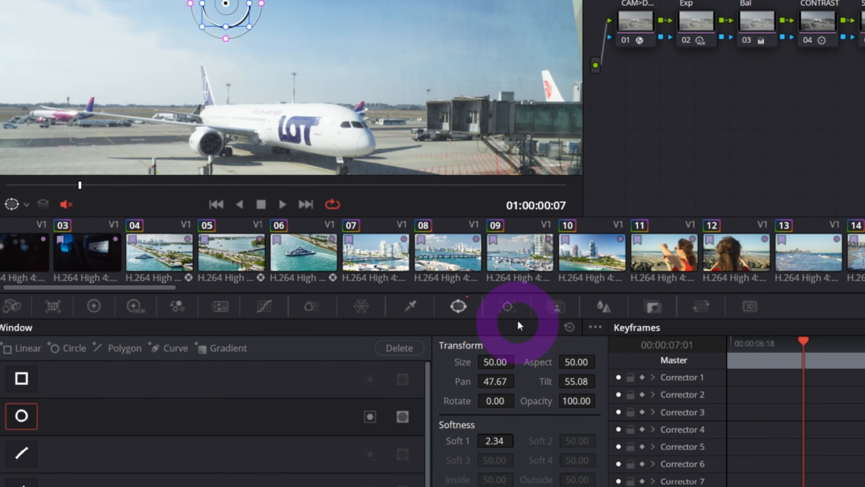
Track the circle window forward and reverse through clip 01, and scrub the clip to check the track.
left_click(508, 306)
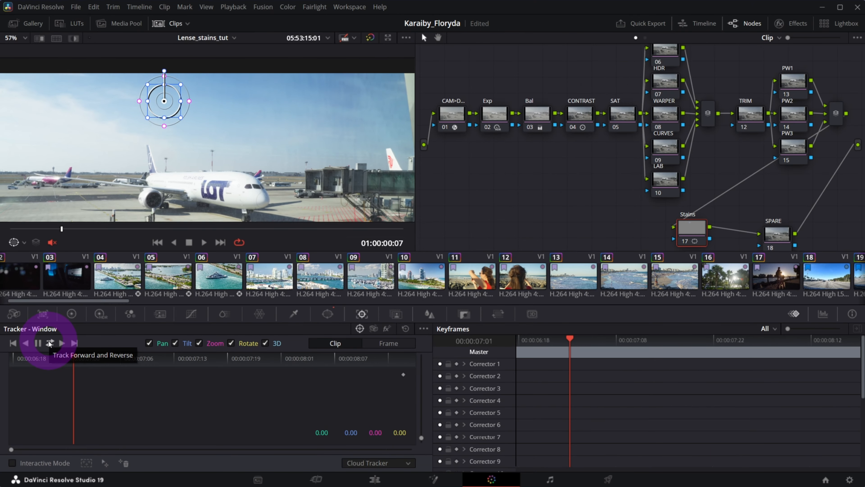
left_click(61, 346)
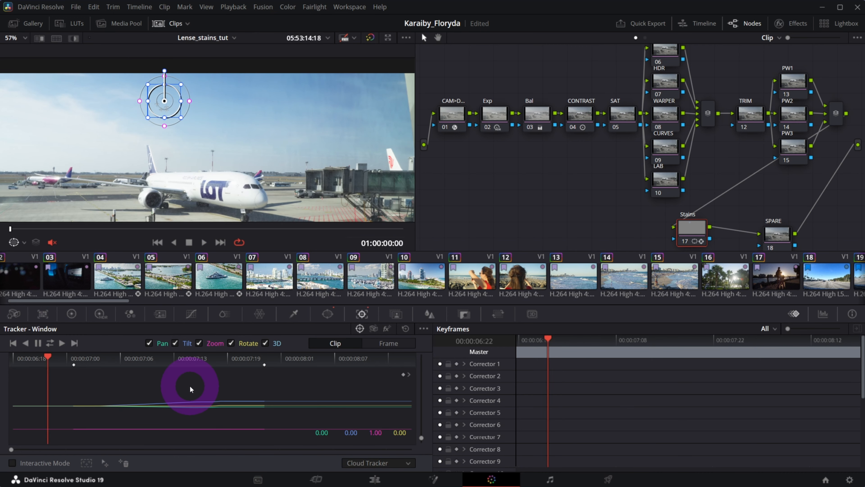
left_click(72, 373)
left_click_drag(187, 227, 93, 241)
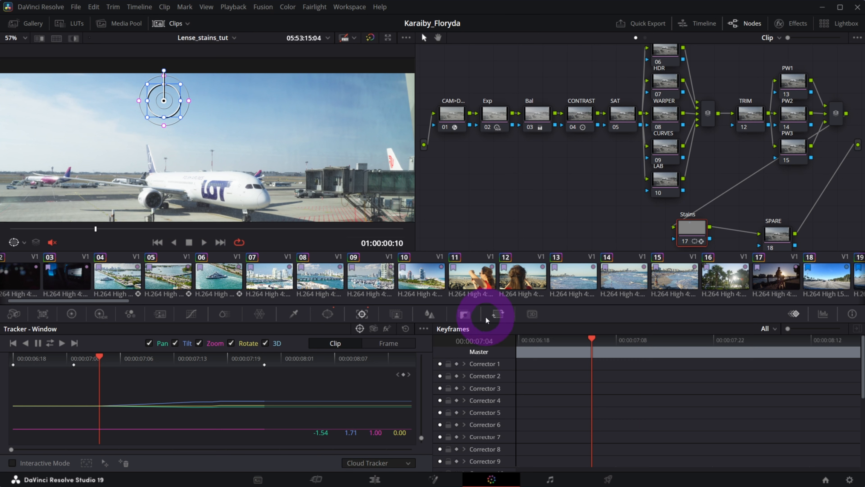
Enable Key Lock in the Stains node's Node Sizing and try a Tilt of 95.5 to cover the stain, scrubbing to check.
left_click(498, 314)
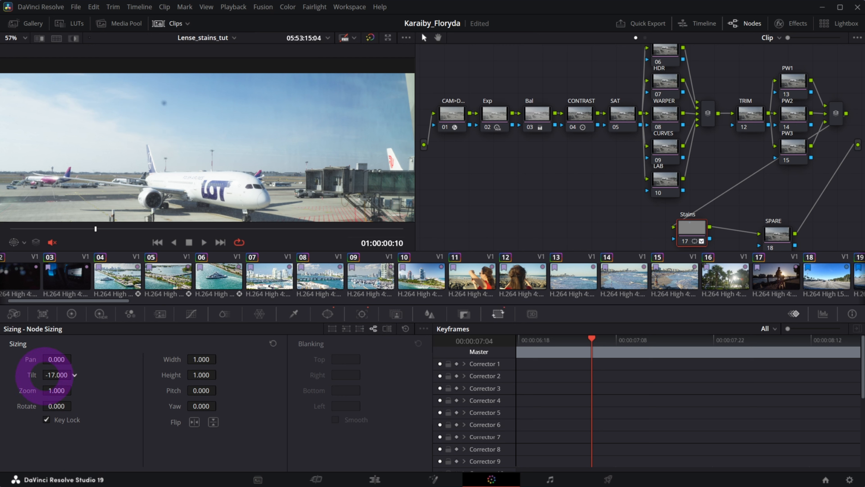
left_click_drag(26, 375, 21, 378)
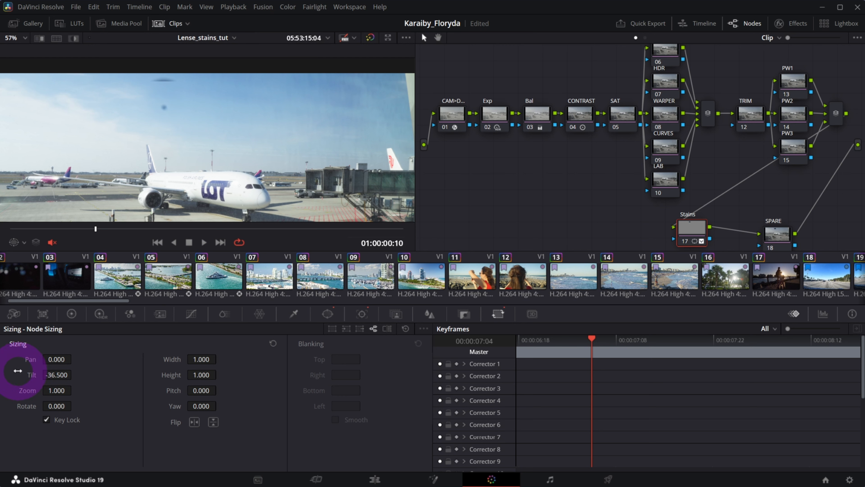
double_click(31, 375)
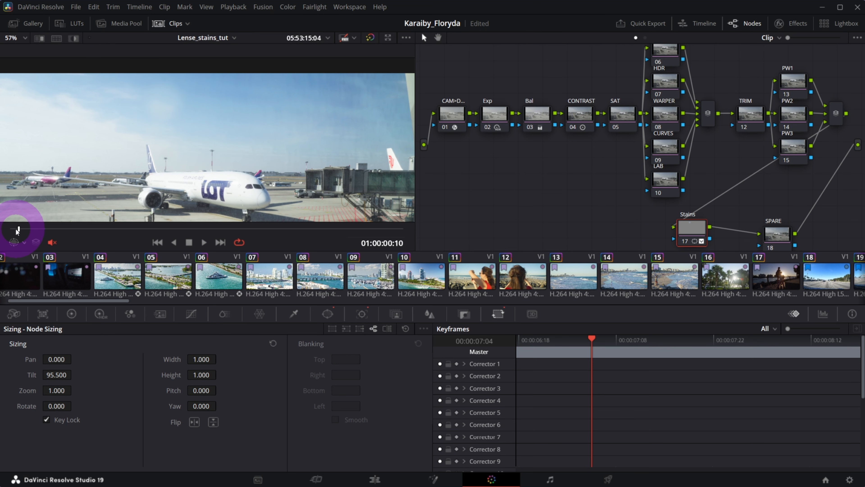
left_click_drag(21, 228, 62, 228)
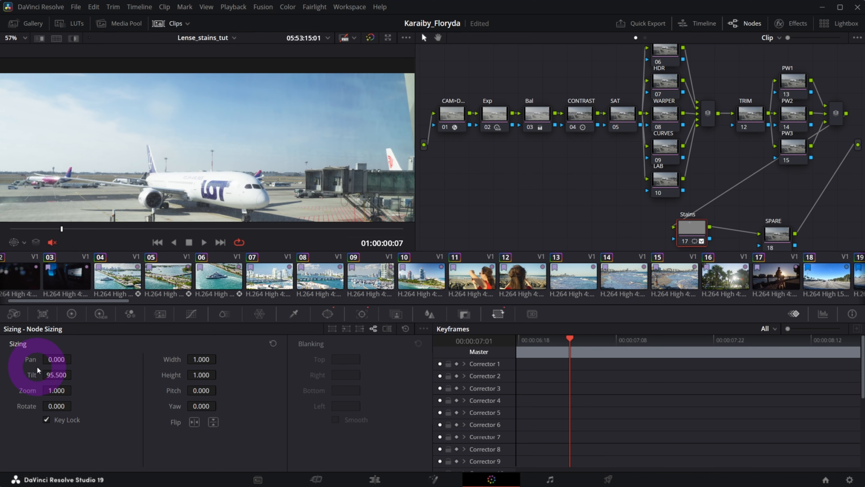
Reset the Stains node's Tilt, set its sizing Pan to 132 and scrub clip 01 to check the patched sky.
double_click(30, 371)
left_click_drag(54, 358, 167, 364)
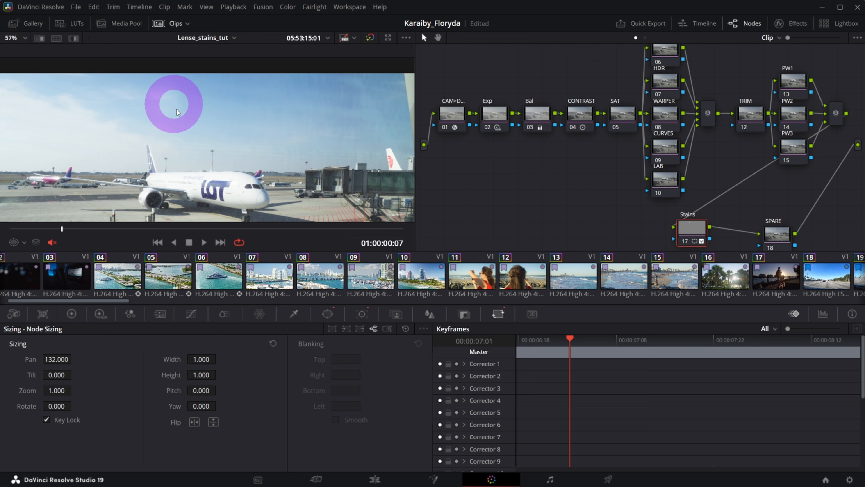
left_click(35, 229)
mouse_move(35, 229)
left_mouse_down()
mouse_move(218, 228)
mouse_move(28, 228)
left_mouse_up()
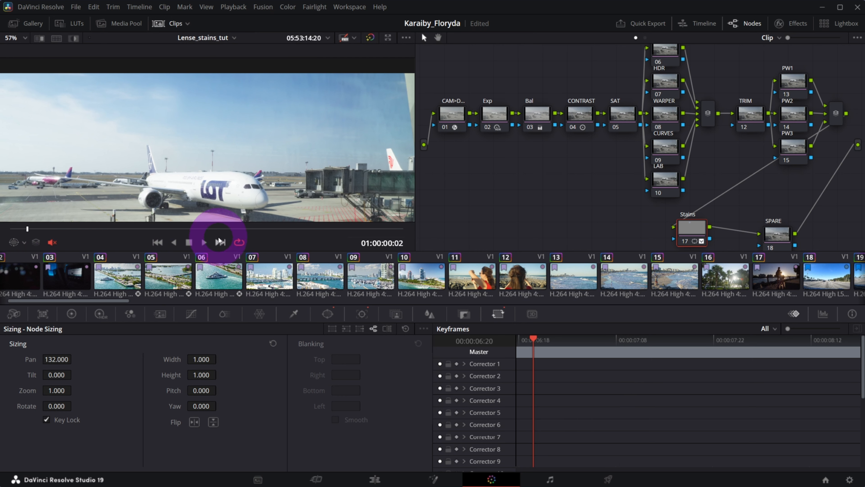